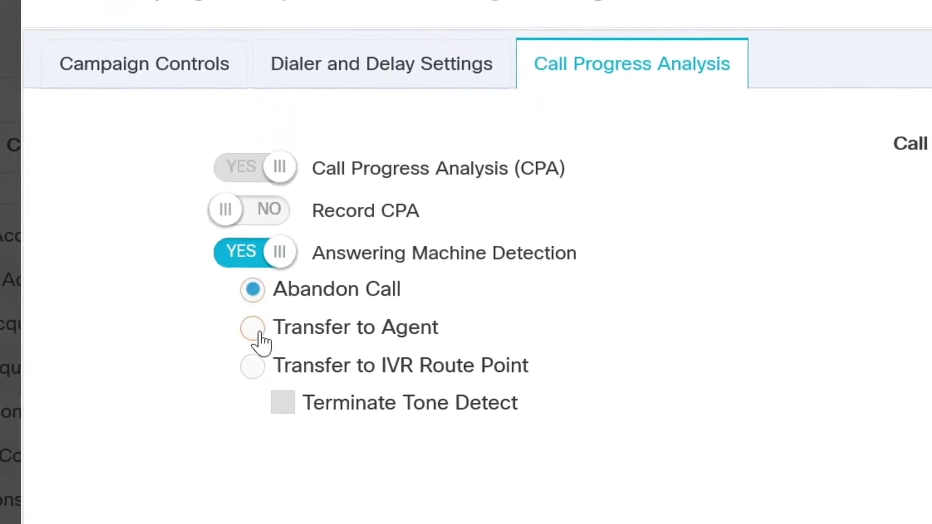
Step: Set the AcqueonOutboundAgent campaign's answering-machine calls to Transfer to Agent
left_click(258, 328)
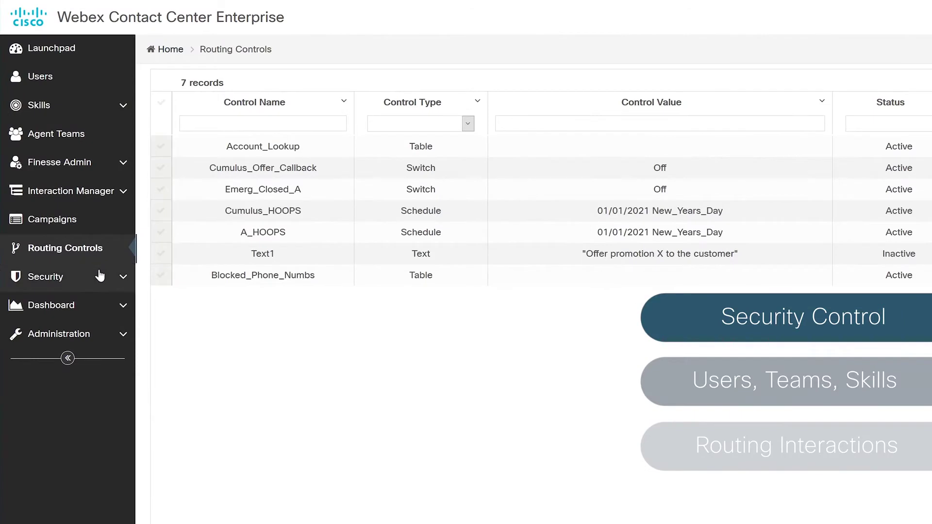
Step: Filter collections to Agents and move one more available agent into Raleigh Agents
left_click(99, 276)
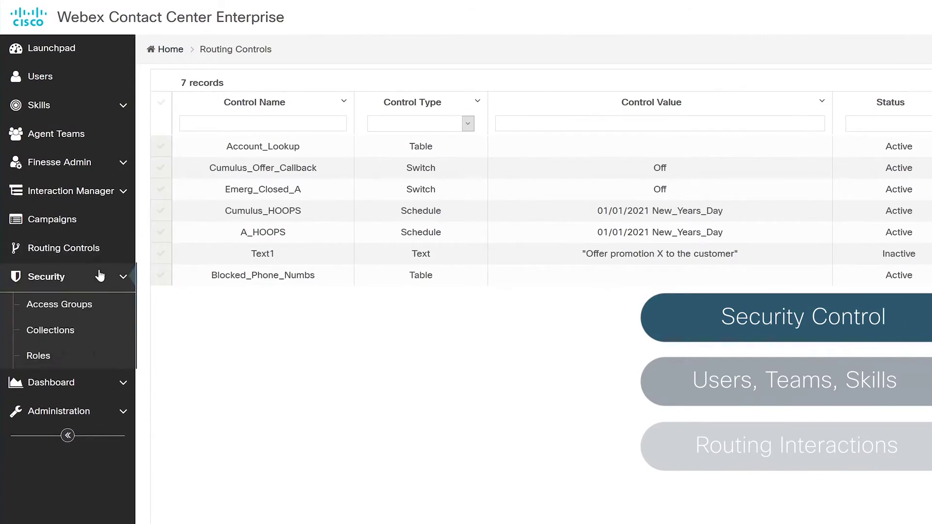
left_click(74, 333)
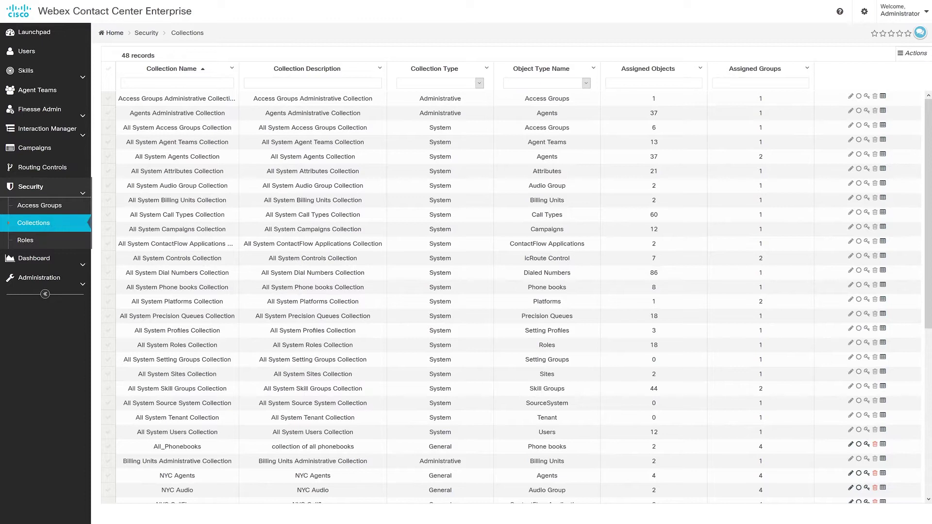
left_click(585, 84)
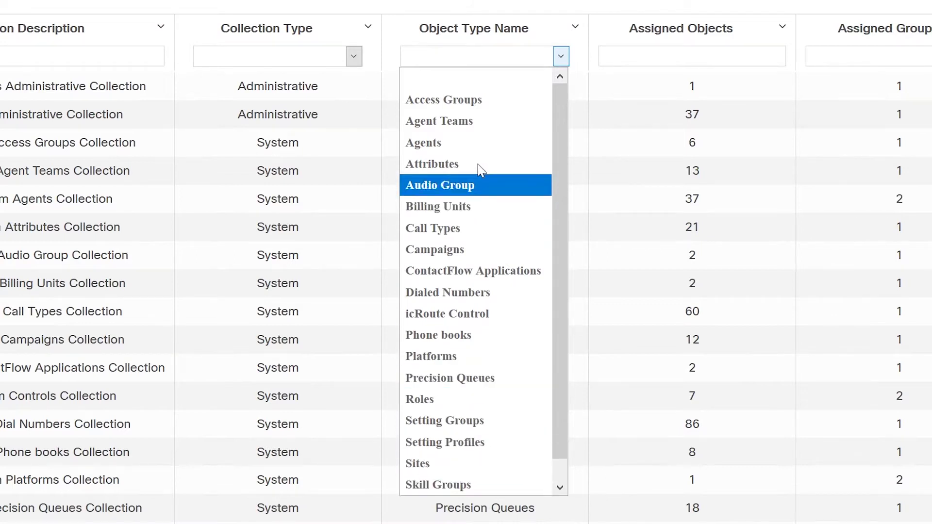
left_click(480, 143)
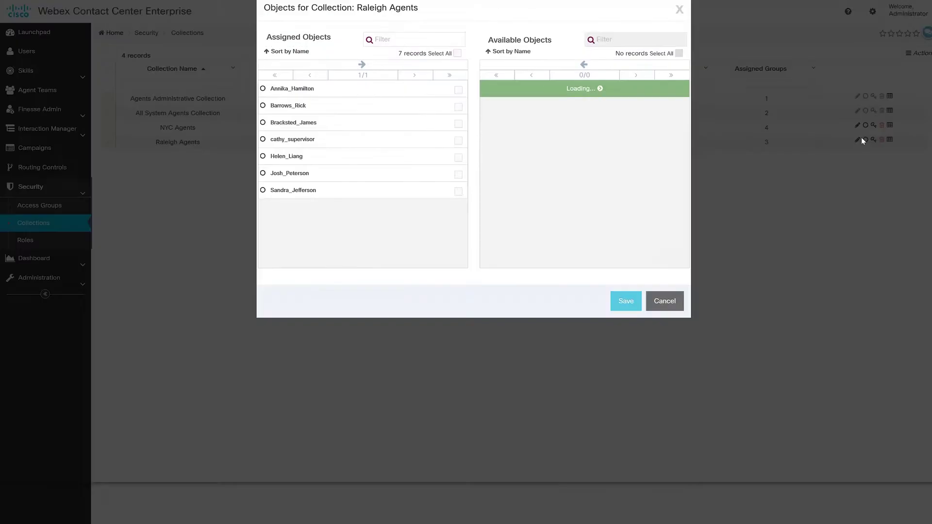
left_click_drag(691, 111, 691, 226)
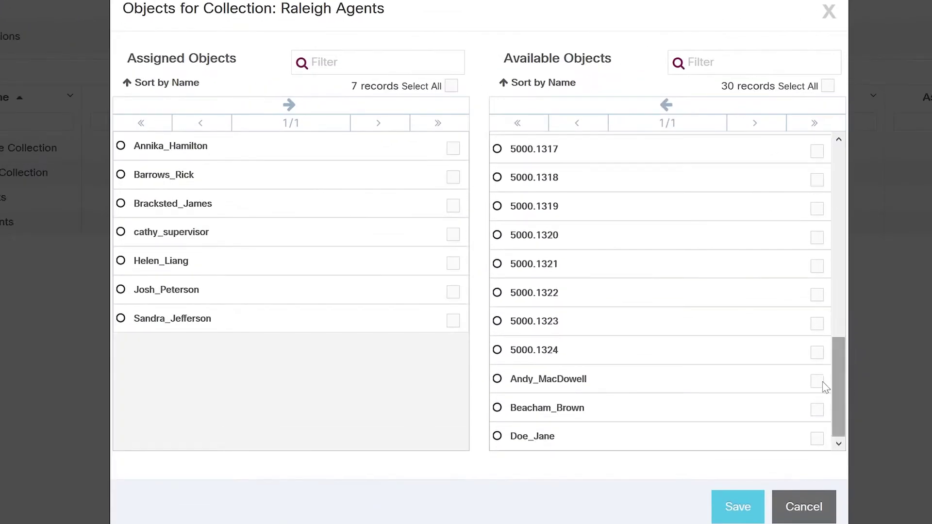
left_click(817, 381)
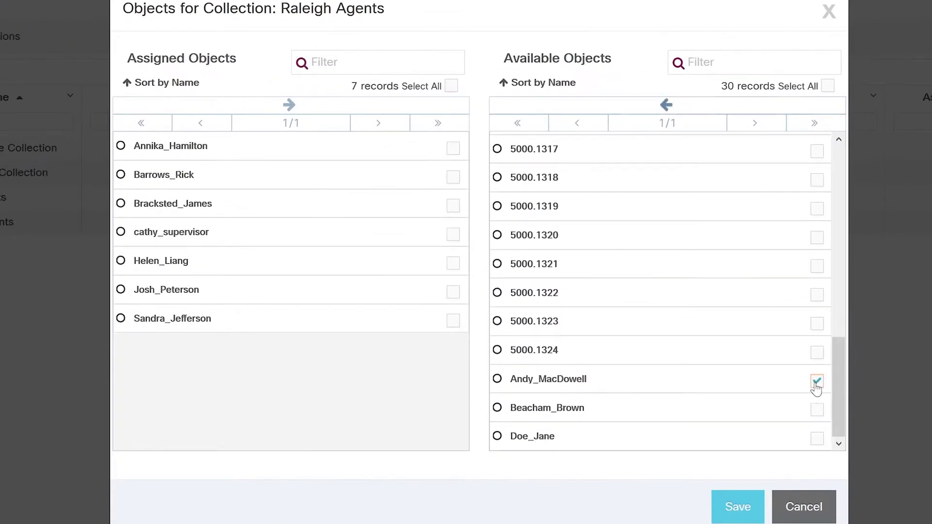
left_click(666, 111)
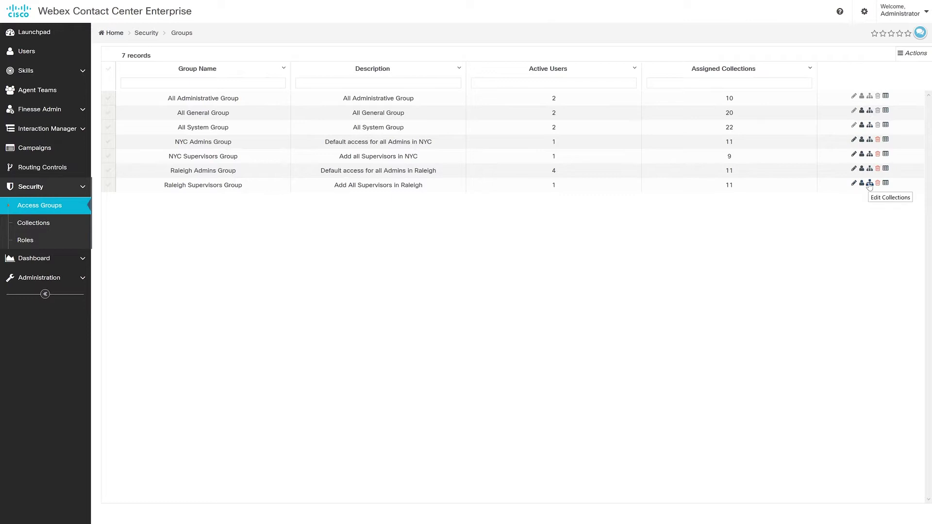
Step: Give Raleigh Supervisors Group Manage access to the Raleigh Platforms collection
left_click(869, 184)
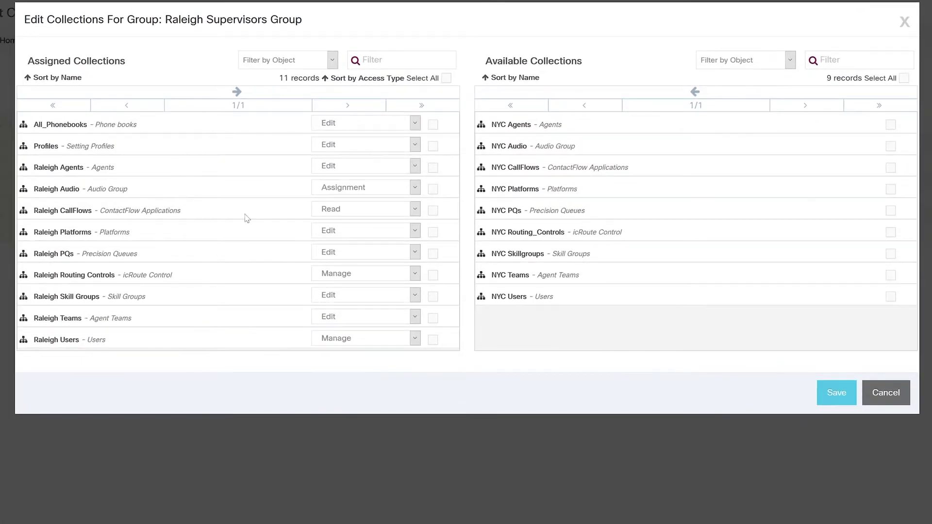
left_click(415, 231)
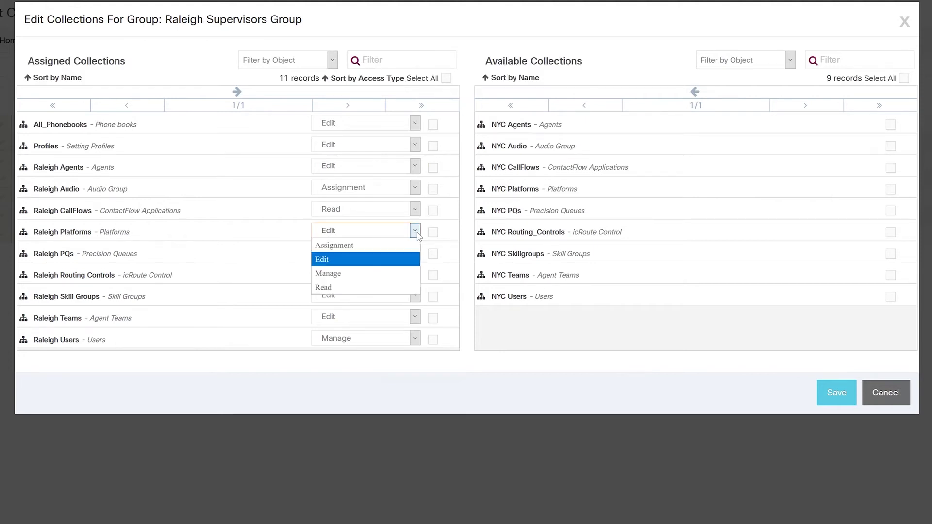
left_click(406, 273)
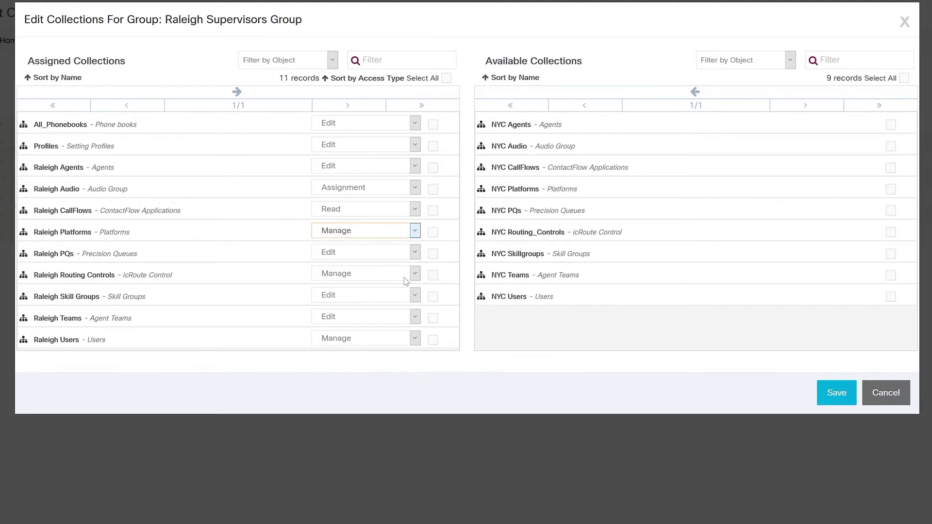
Step: Assign the NYC Agents and NYC Audio collections to Raleigh Supervisors Group
left_click(890, 124)
left_click(890, 146)
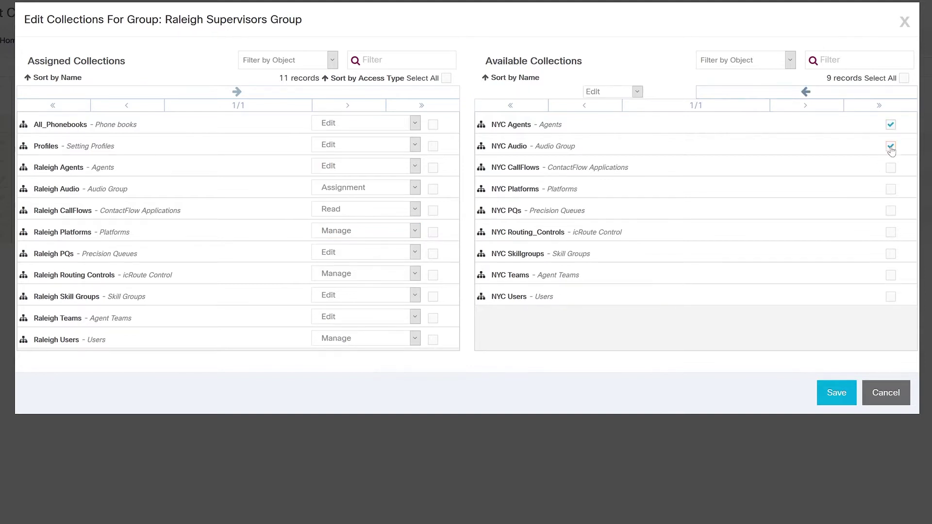
left_click(804, 93)
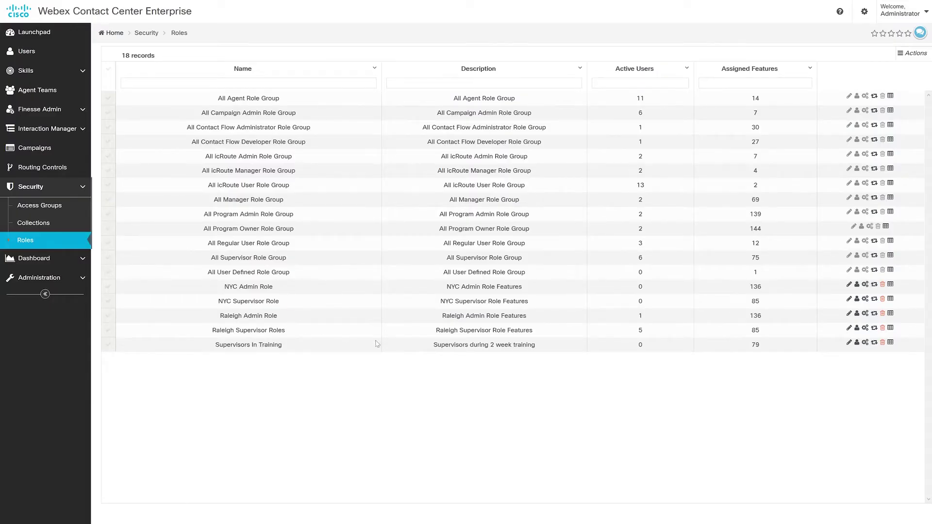
Step: Switch Access To Routing Controls to OFF in Supervisors In Training's feature list
left_click(864, 343)
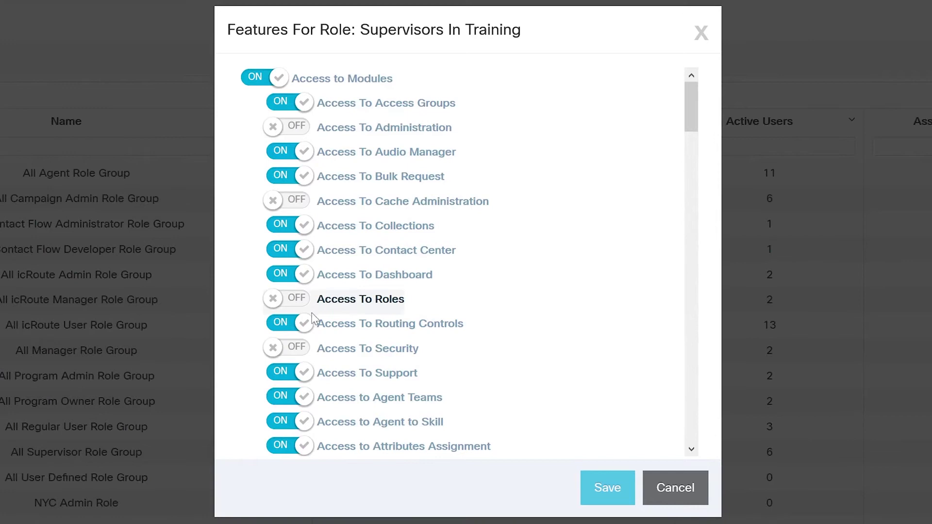
left_click(303, 327)
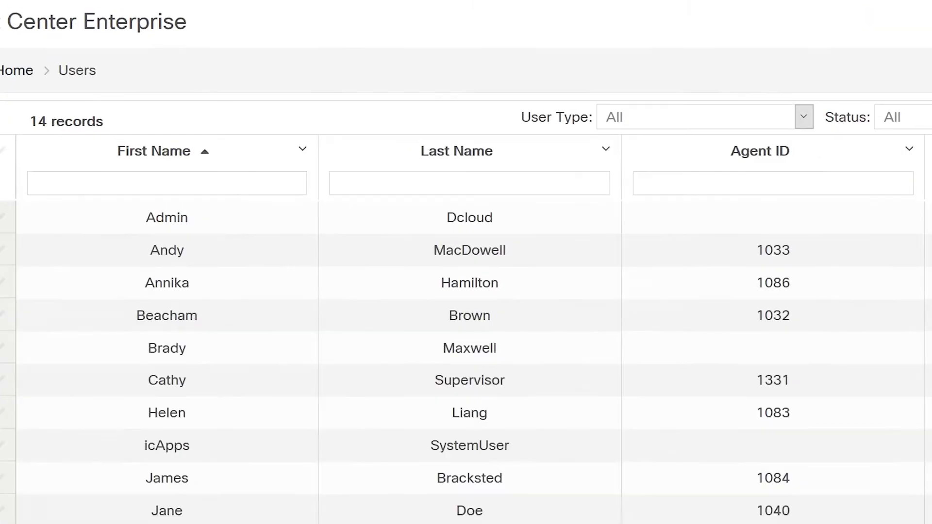
Step: Clone the supervisor found by last name, entering the new user's name, phone and e-mail
type("barrow")
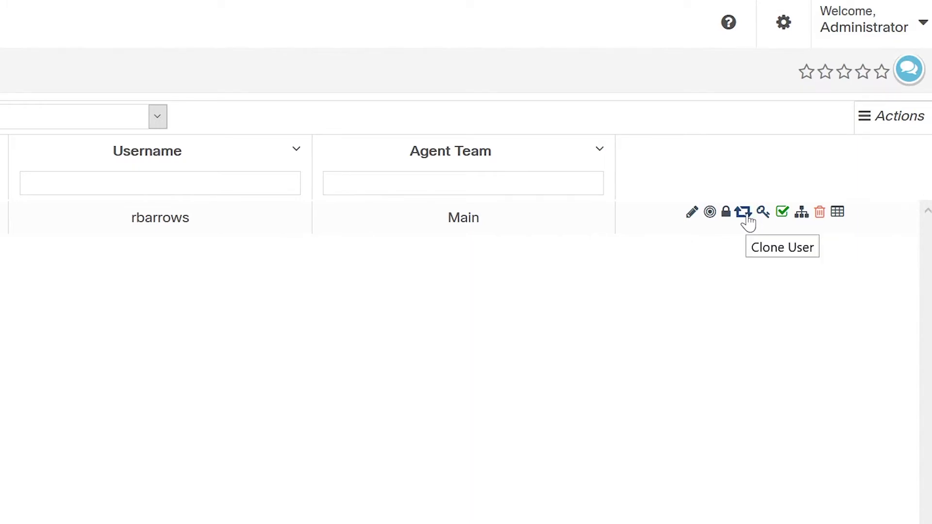
left_click(744, 214)
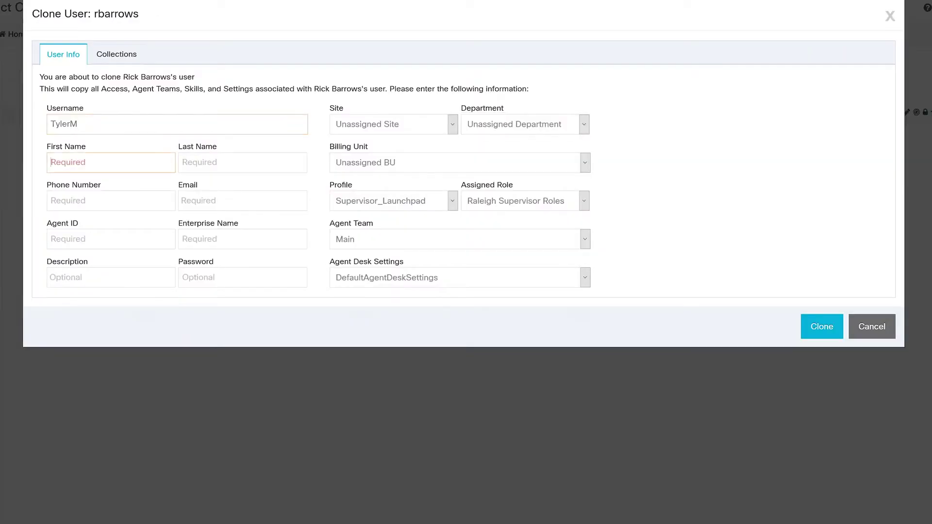
key("Tab")
key("Tab")
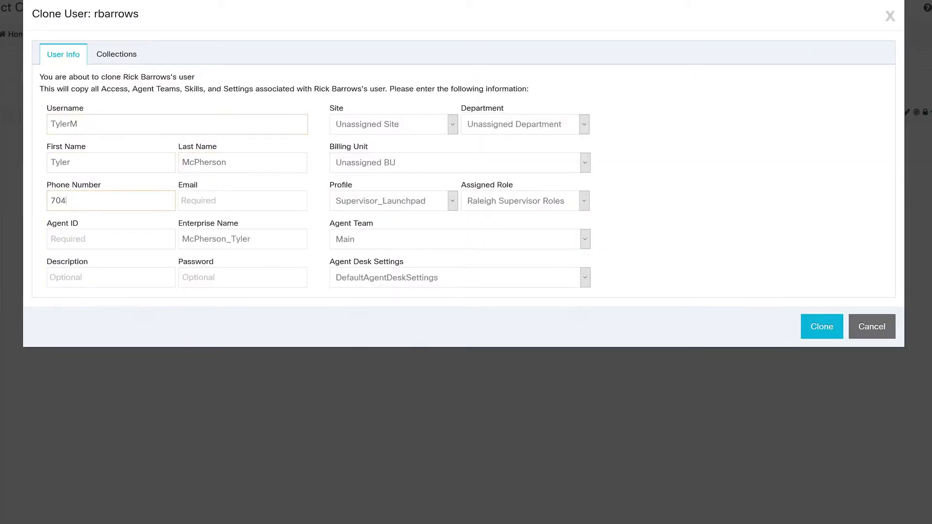
key("Tab")
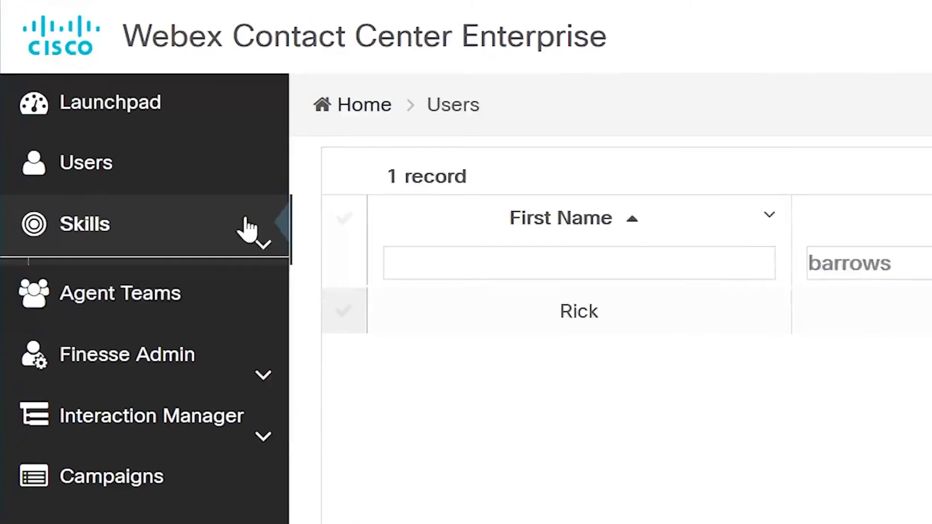
Step: Give the new agent A_Customer_Support, A_New_Members, Chat and CRM_Back_Office skills in Skill to Agent
left_click(78, 71)
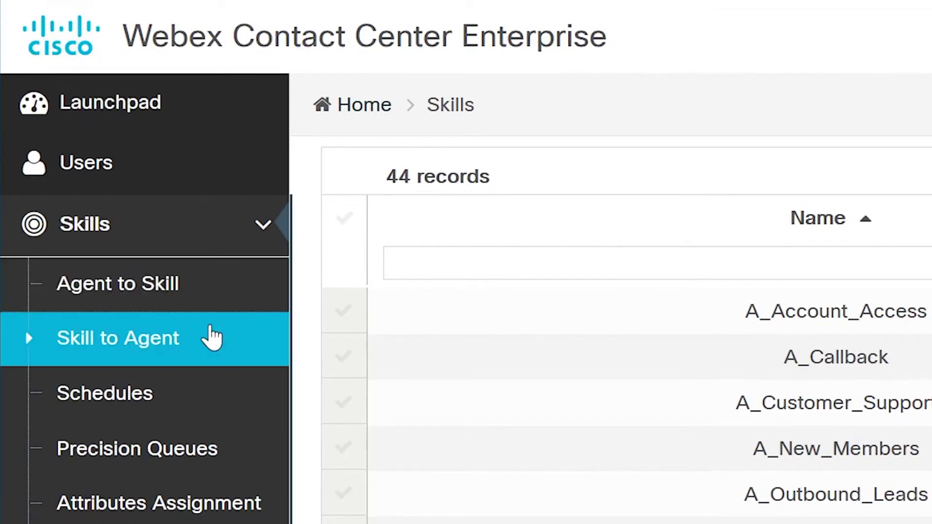
left_click(213, 338)
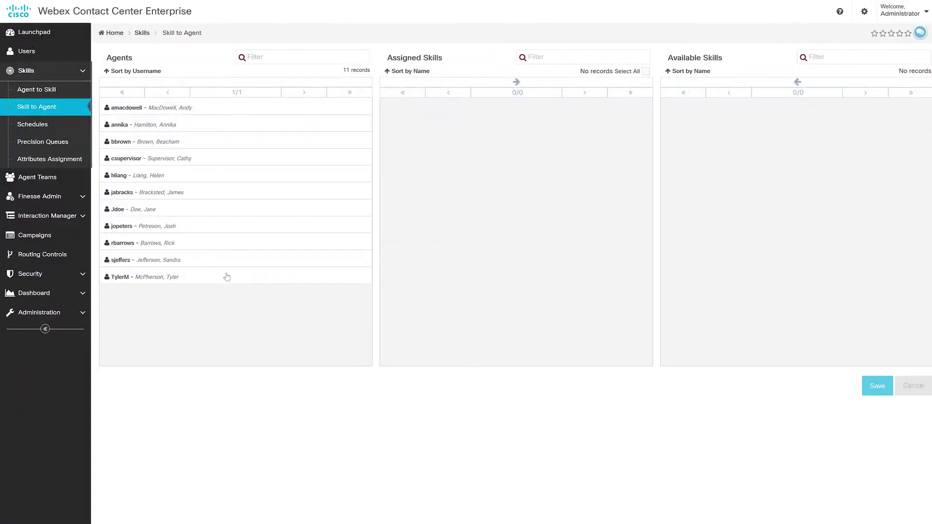
left_click(236, 282)
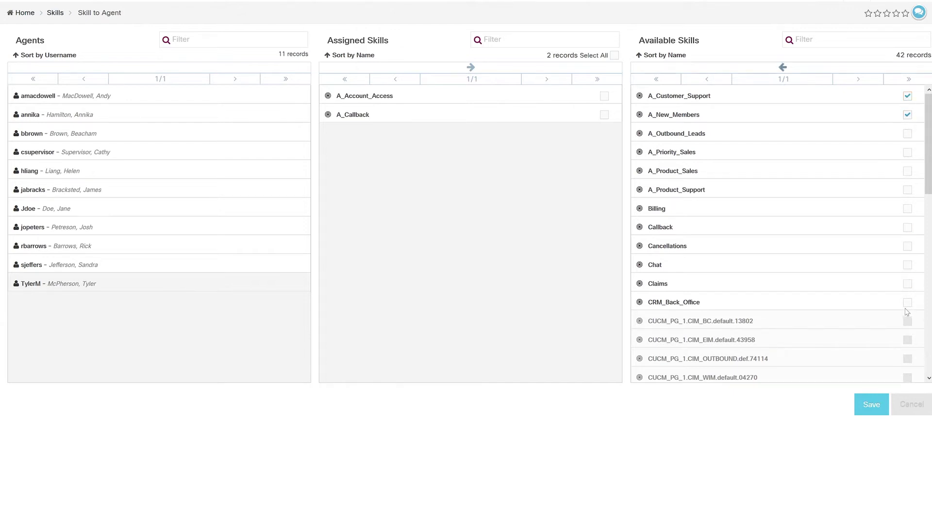
left_click(783, 67)
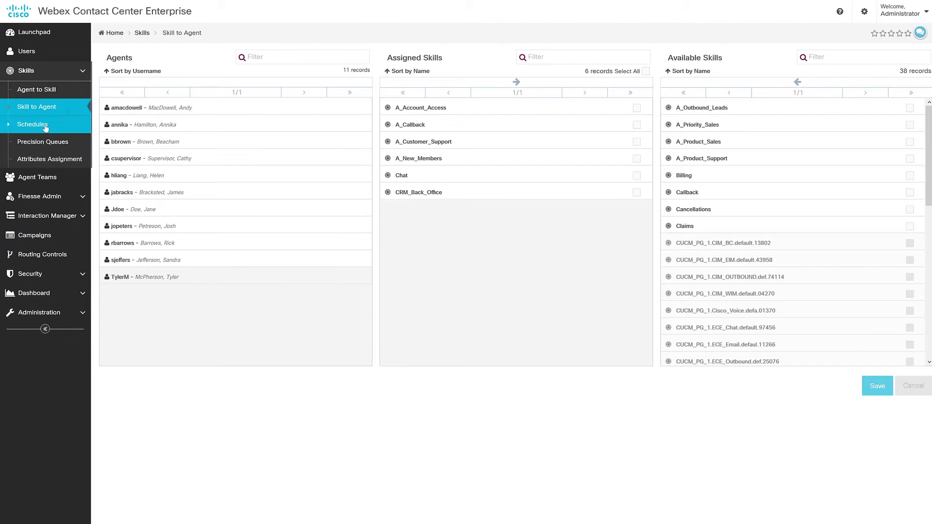
left_click(44, 124)
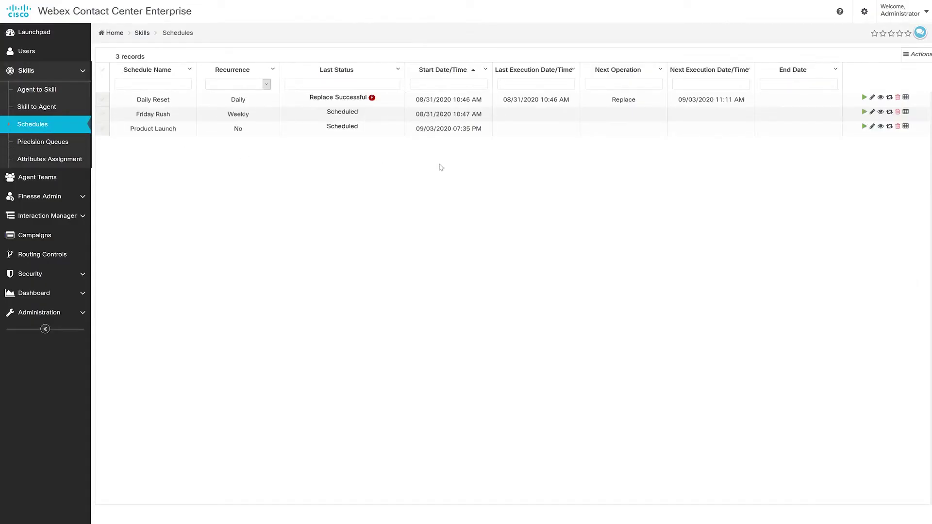
Step: Start a new schedule named Marketing Launch 3pm for 09/11/2020 at 3:00 PM
left_click(907, 56)
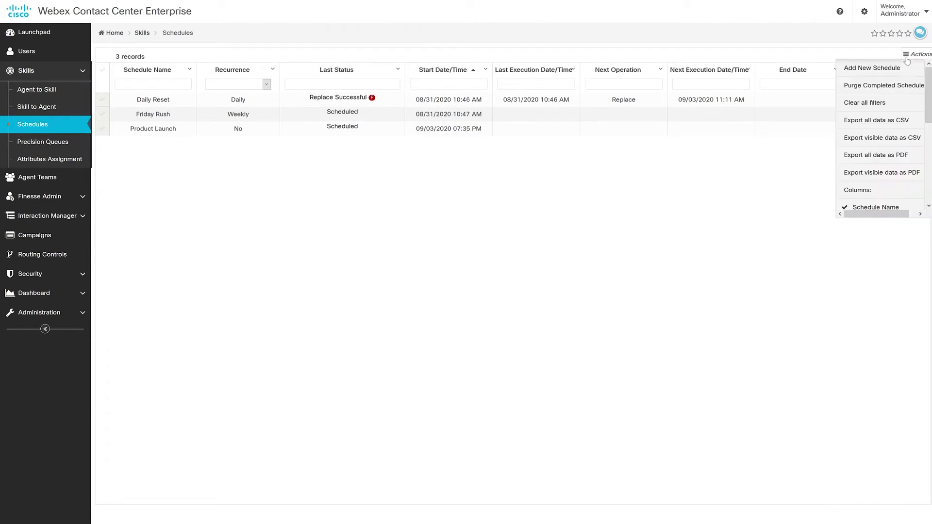
left_click(900, 68)
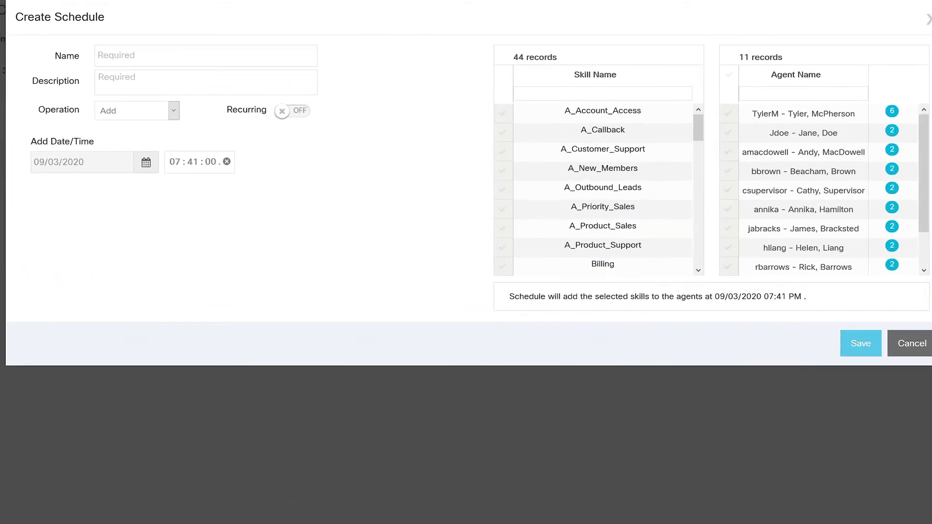
type("Marketing Launch 3pm")
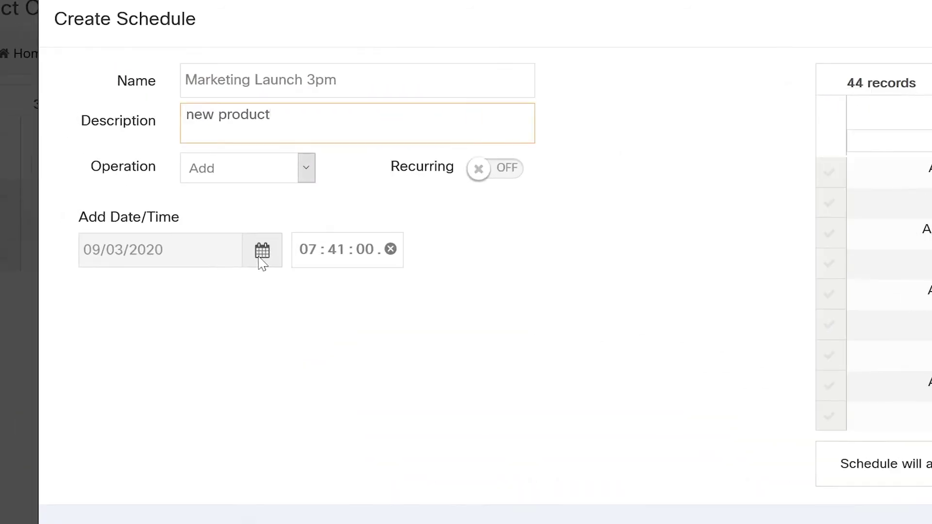
left_click(146, 162)
left_click(146, 244)
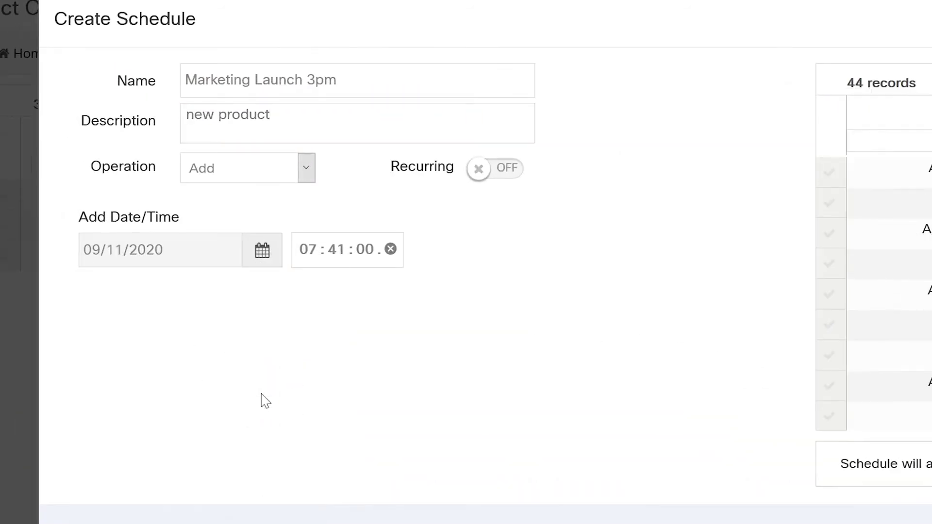
left_click(308, 249)
type("3:00")
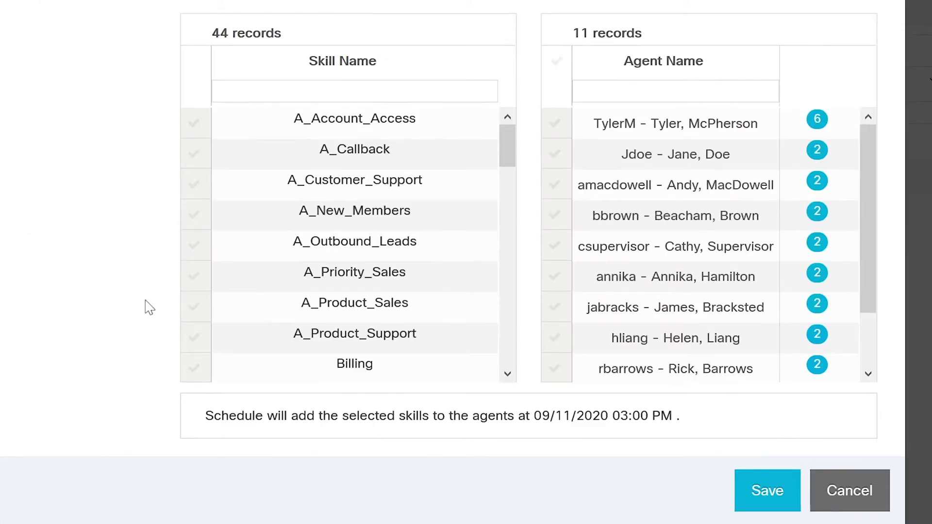
Step: Add A_Product_Sales, A_Priority_Sales and A_Outbound_Leads for all agents and save the schedule
left_click(194, 306)
left_click(194, 276)
left_click(194, 245)
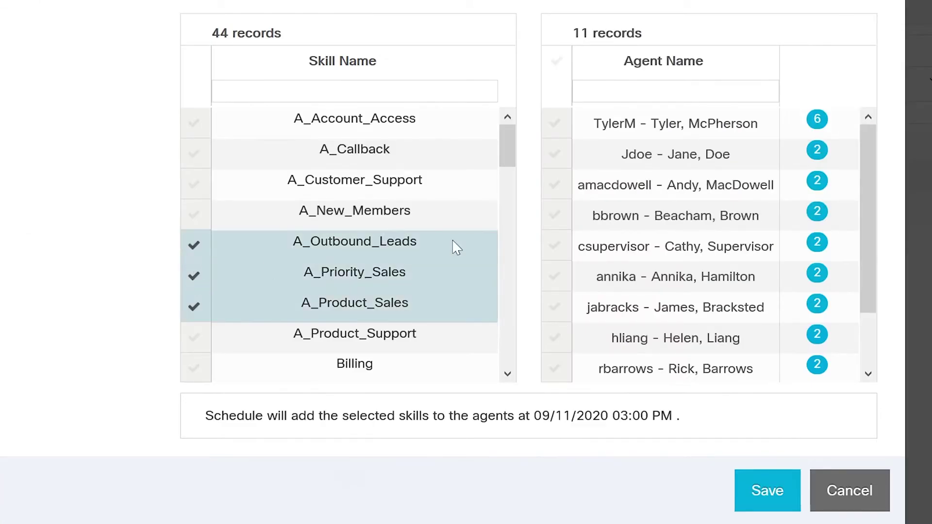
left_click(556, 62)
left_click(772, 490)
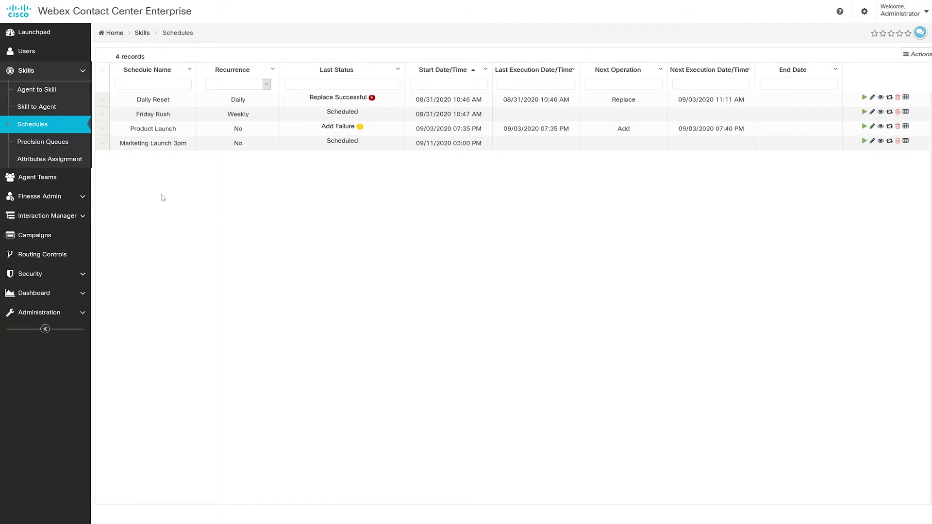
Step: Move all three available agents into A_Sales, save, and bring up its Wrap Up reasons
left_click(63, 182)
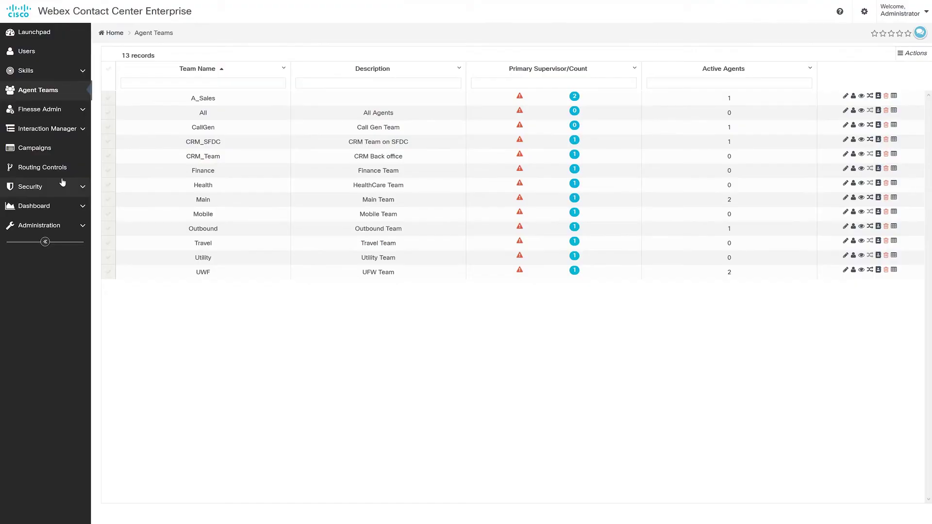
left_click(575, 97)
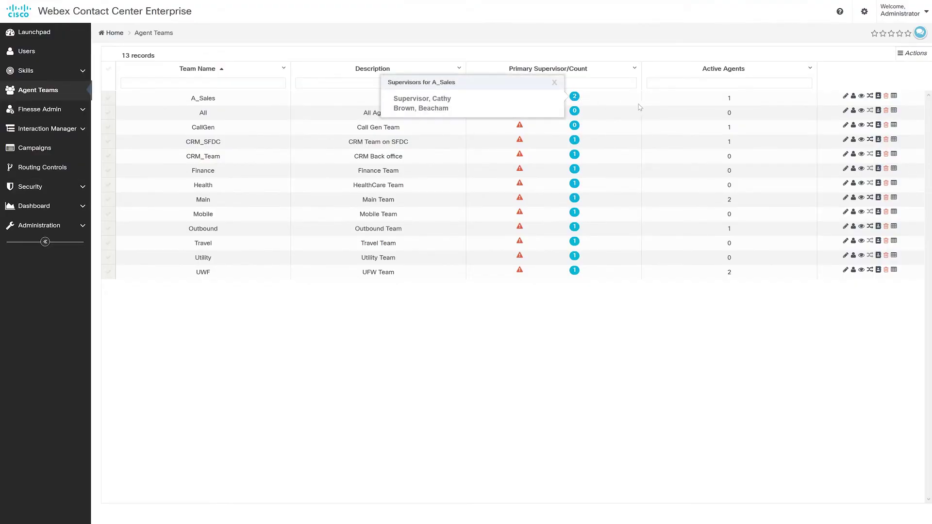
left_click(854, 97)
left_click(818, 92)
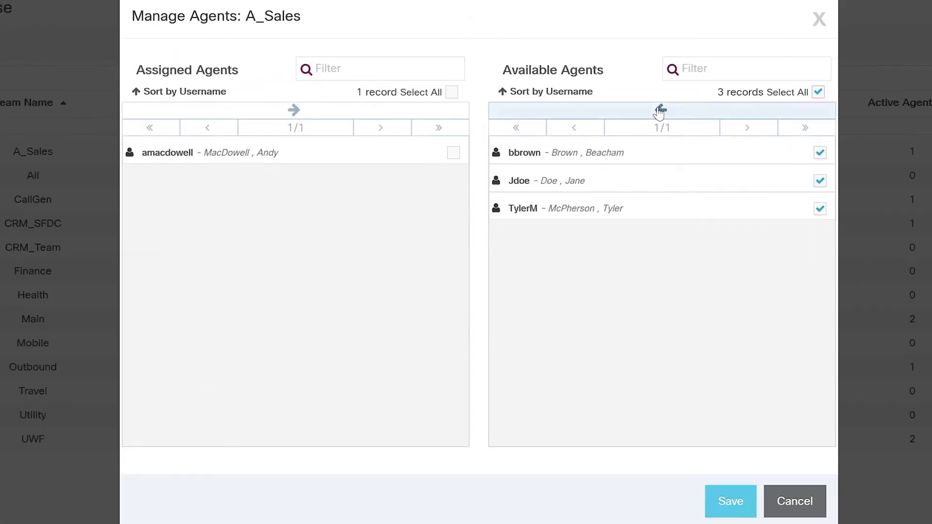
left_click(660, 110)
left_click(723, 501)
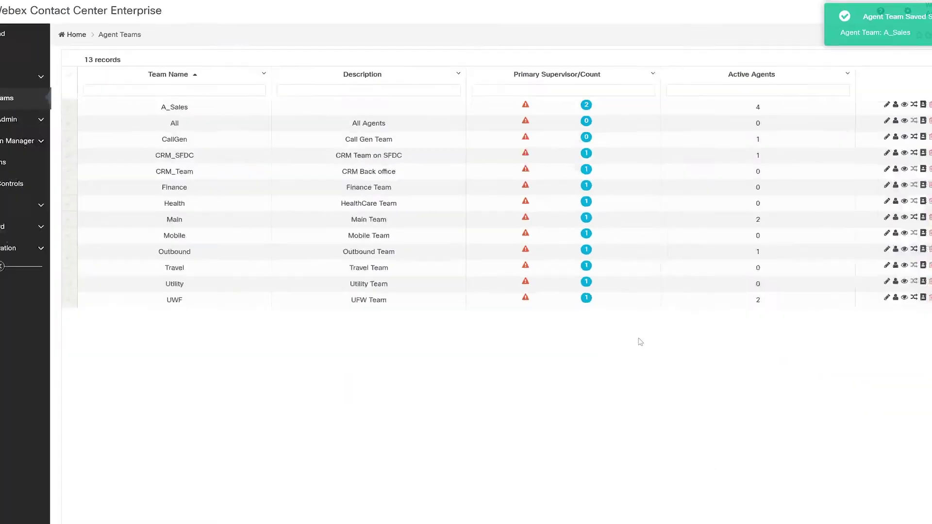
left_click(870, 95)
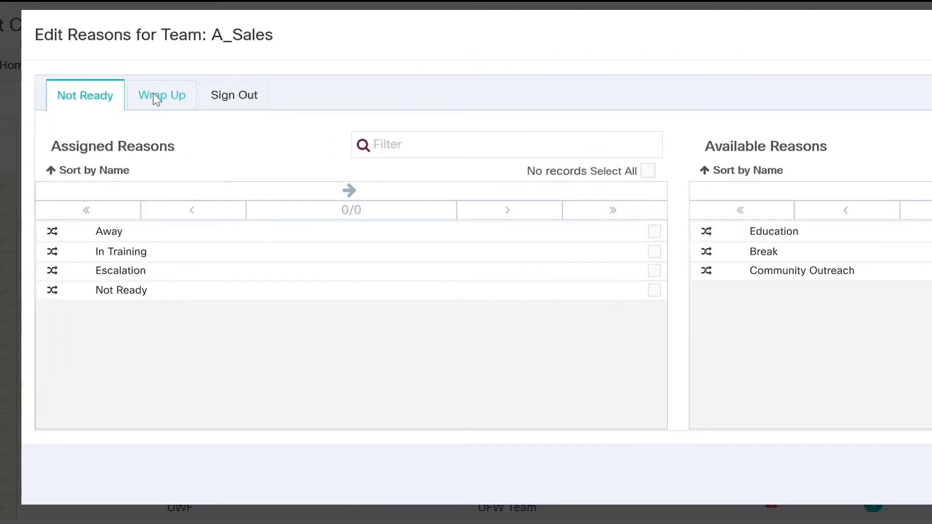
left_click(189, 52)
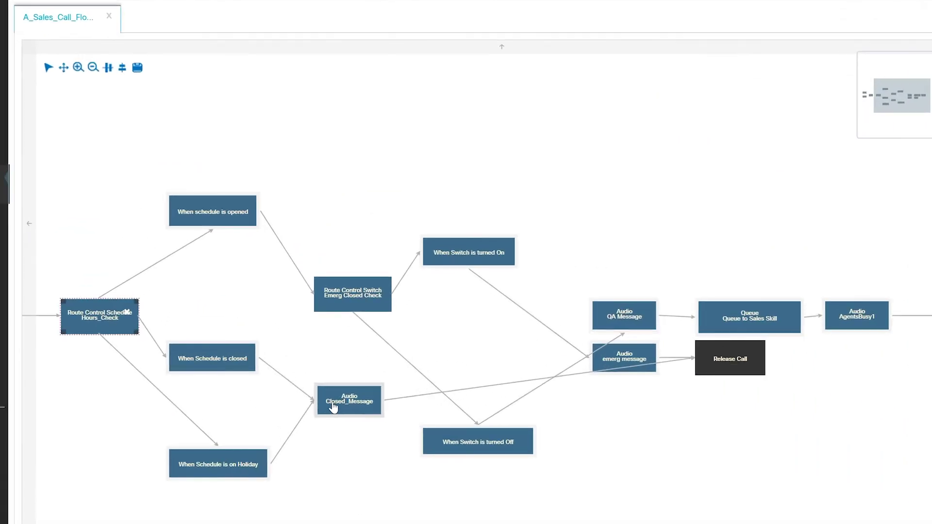
Step: Inspect the Closed_Message audio node and the Emerg Closed Check switch node in Designer
left_click(333, 407)
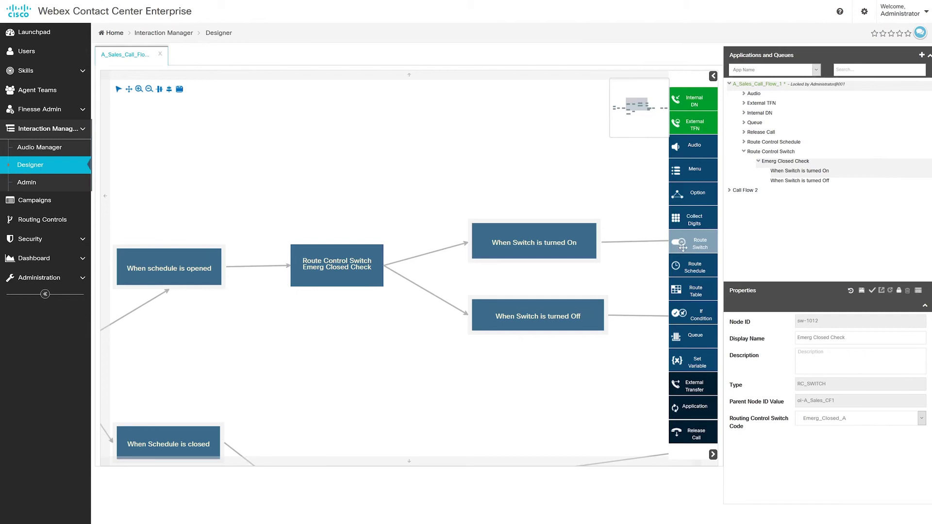
left_click(354, 270)
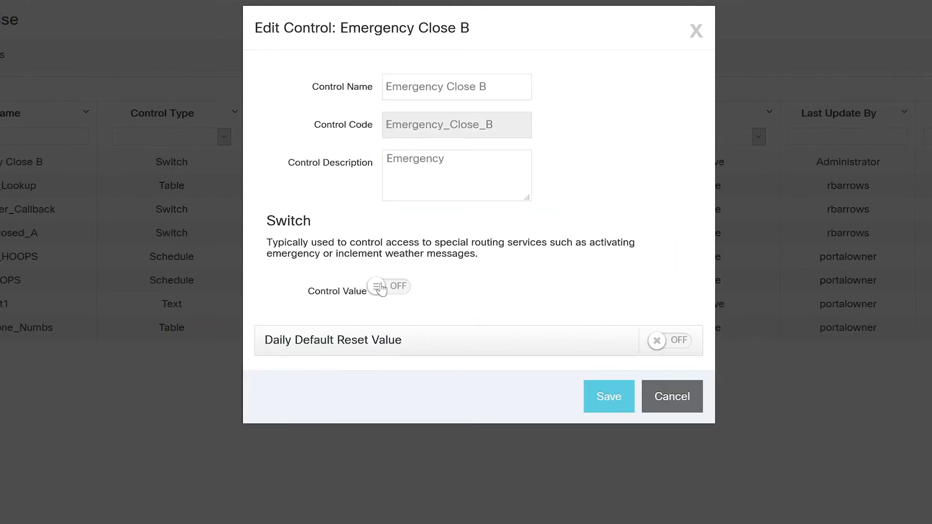
Step: Turn the Emergency Close B control value on and recheck the Emerg Closed Check switch node
left_click(382, 289)
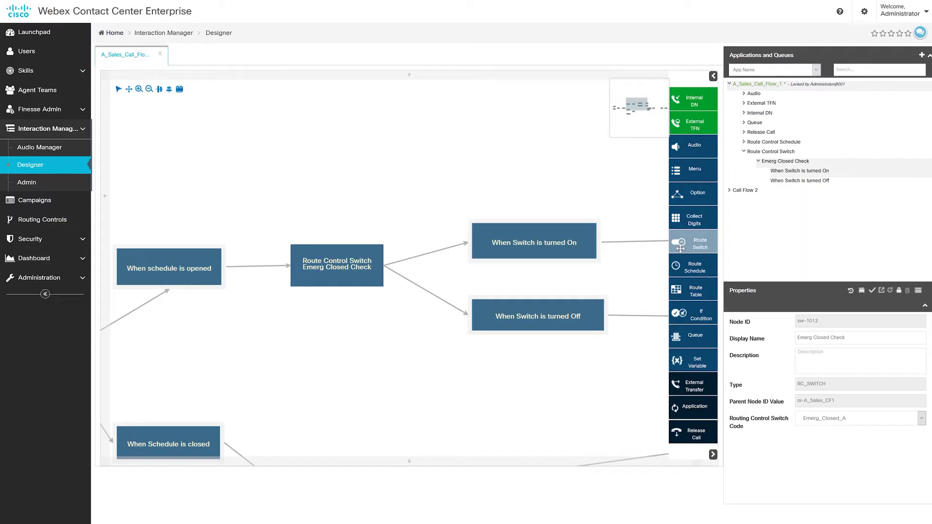
left_click(354, 276)
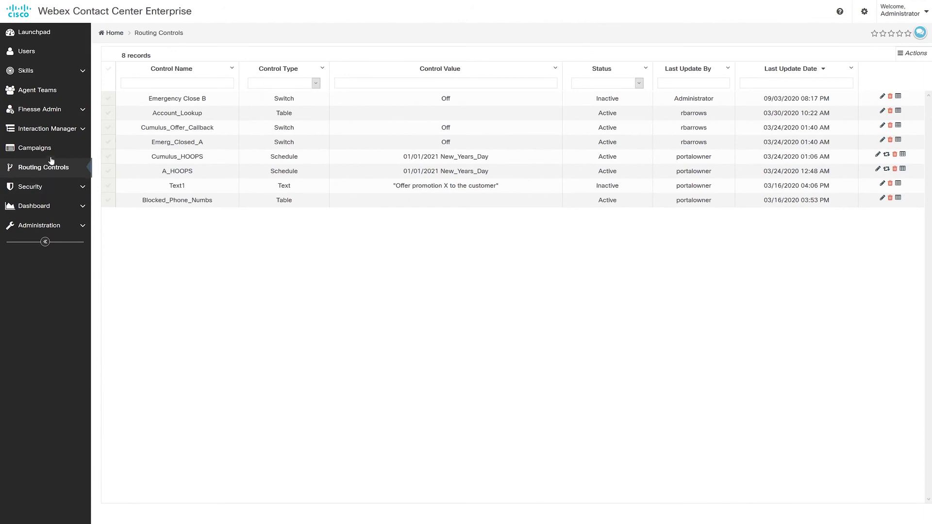
left_click(47, 151)
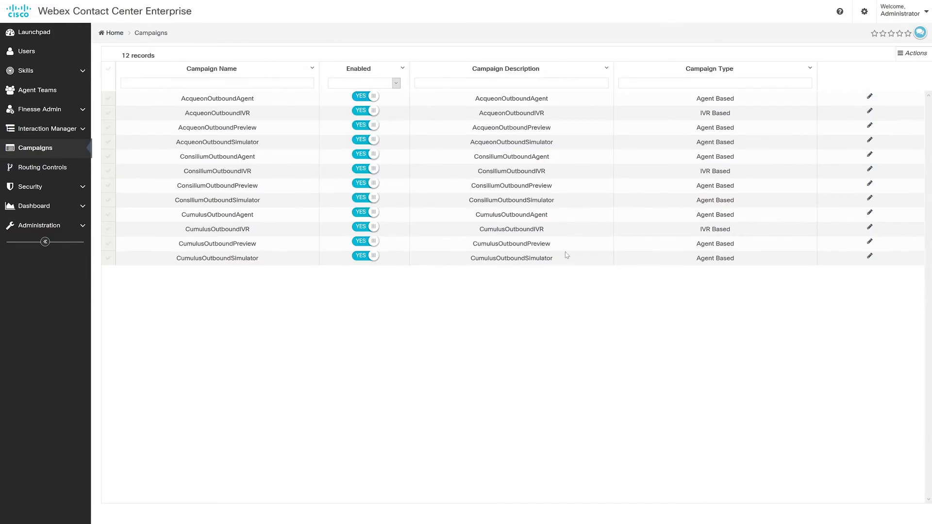
Step: In the AcqueonOutboundAgent campaign's Call Progress Analysis settings, turn on answering machine detection and save
left_click(869, 98)
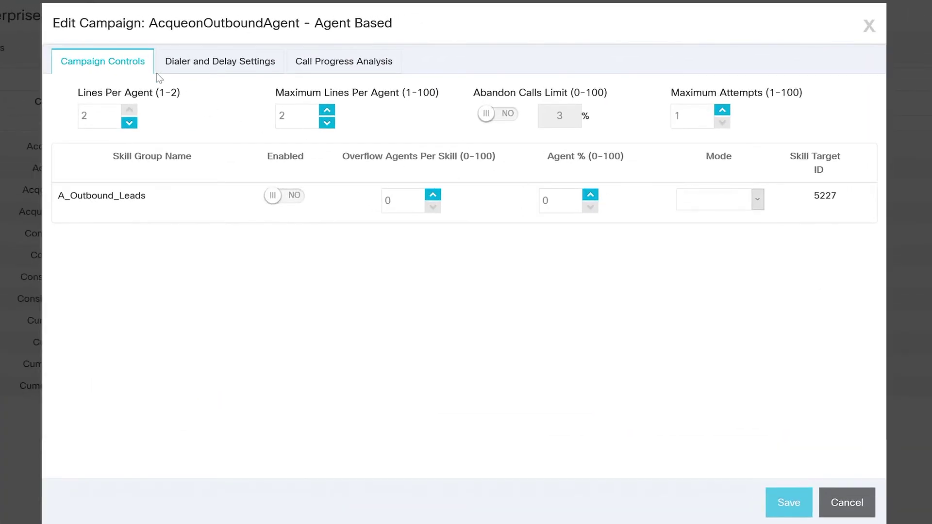
left_click(222, 63)
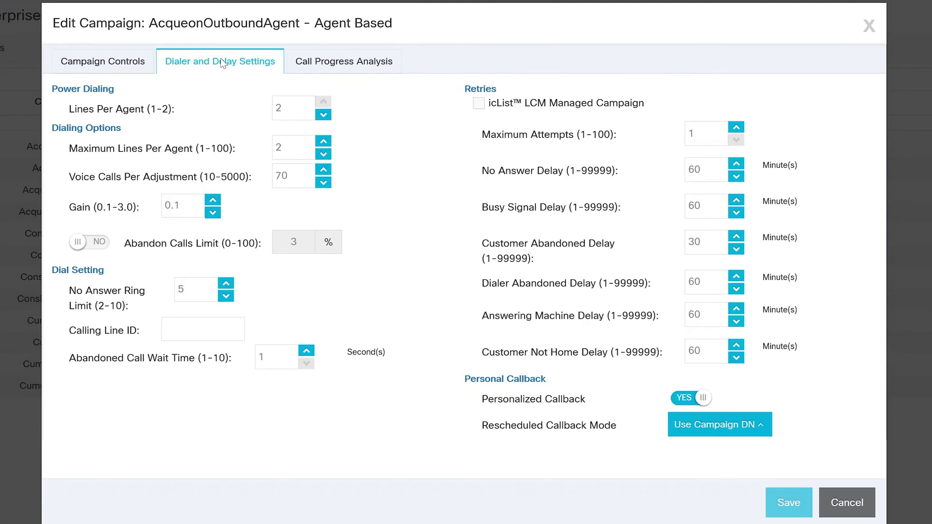
left_click(334, 67)
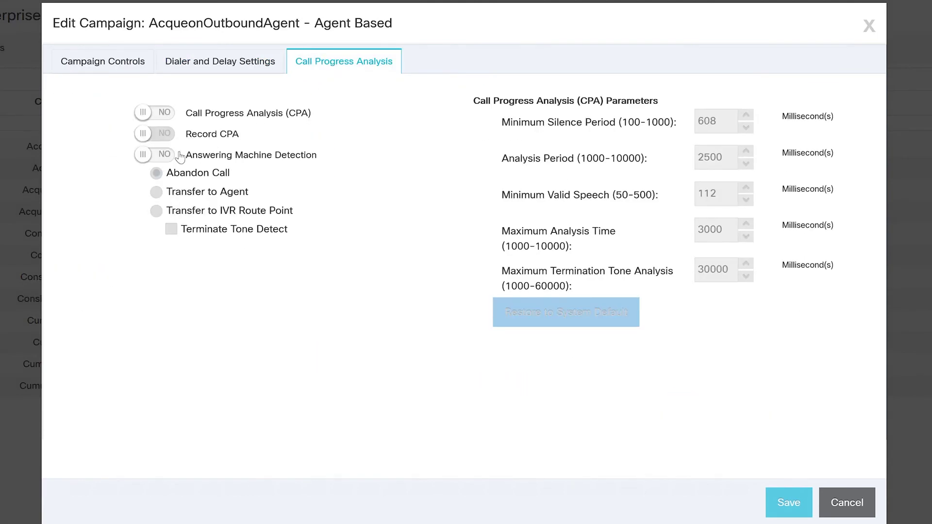
left_click(161, 156)
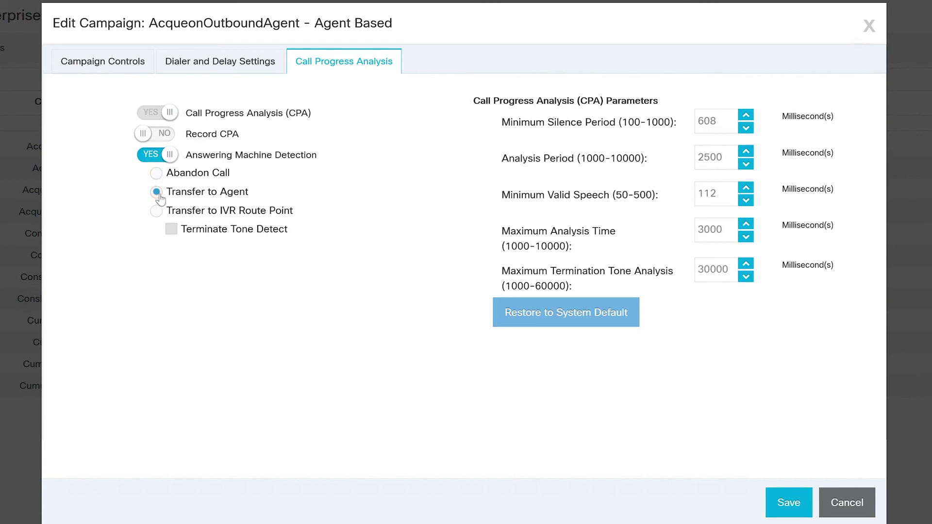
left_click(789, 513)
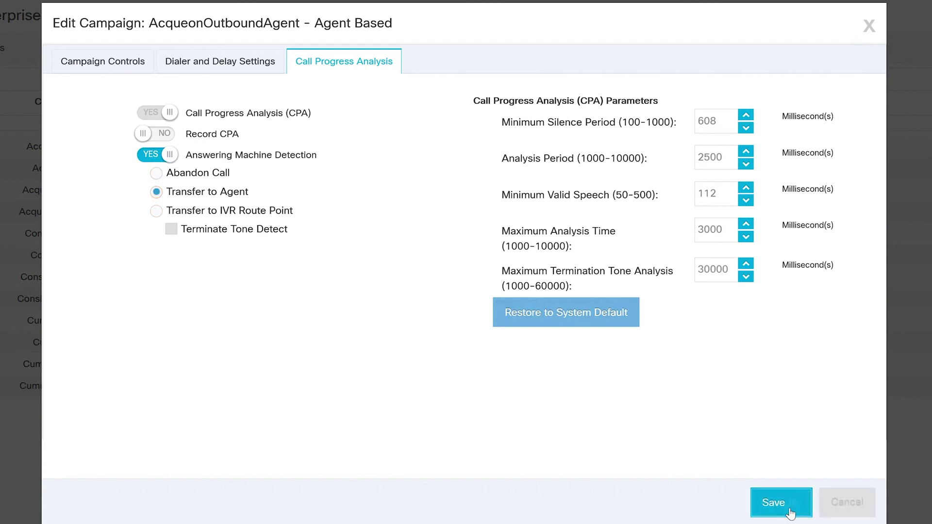